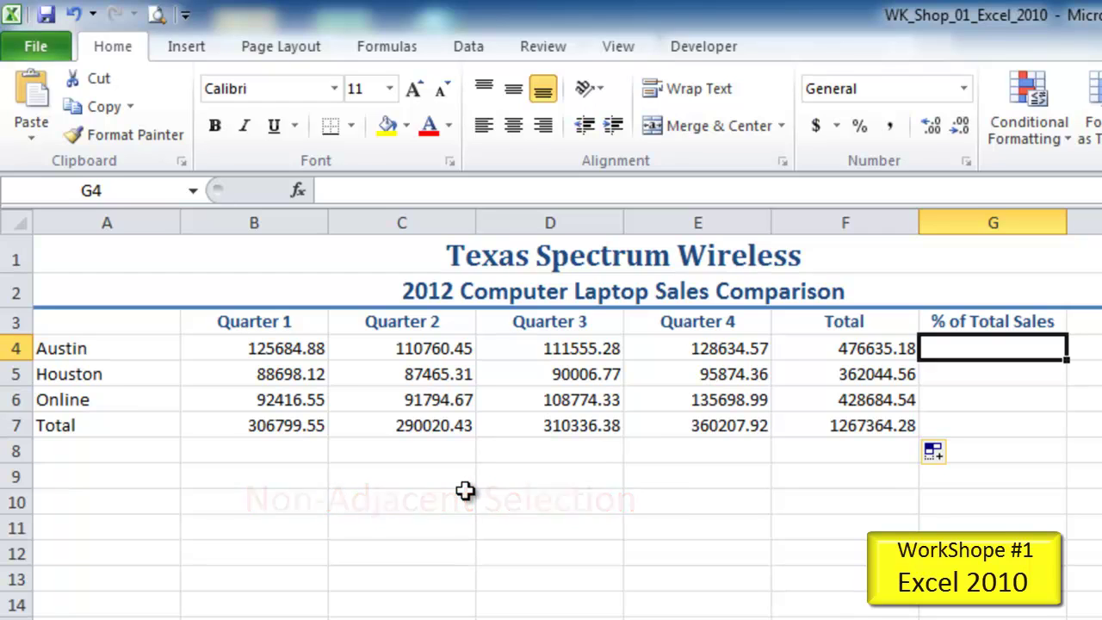
# - Select Austin's B4:F4 and add the Total row B7:F7 with Ctrl as one selection
pyautogui.click(271, 348)
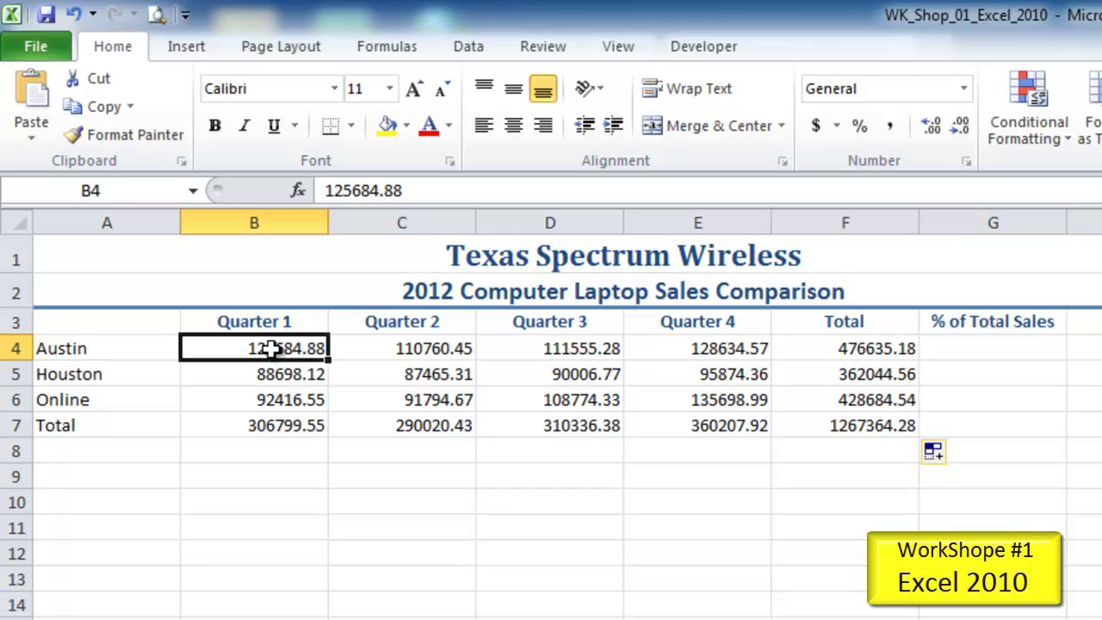
pyautogui.moveTo(272, 348); pyautogui.dragTo(880, 348)
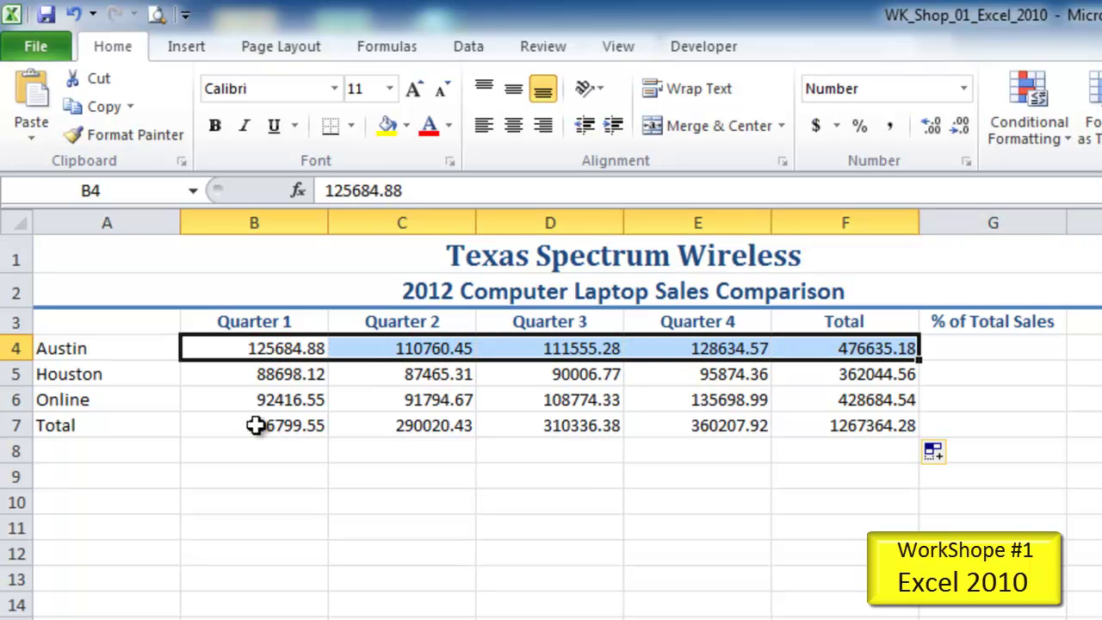
pyautogui.moveTo(263, 431); pyautogui.dragTo(857, 435)
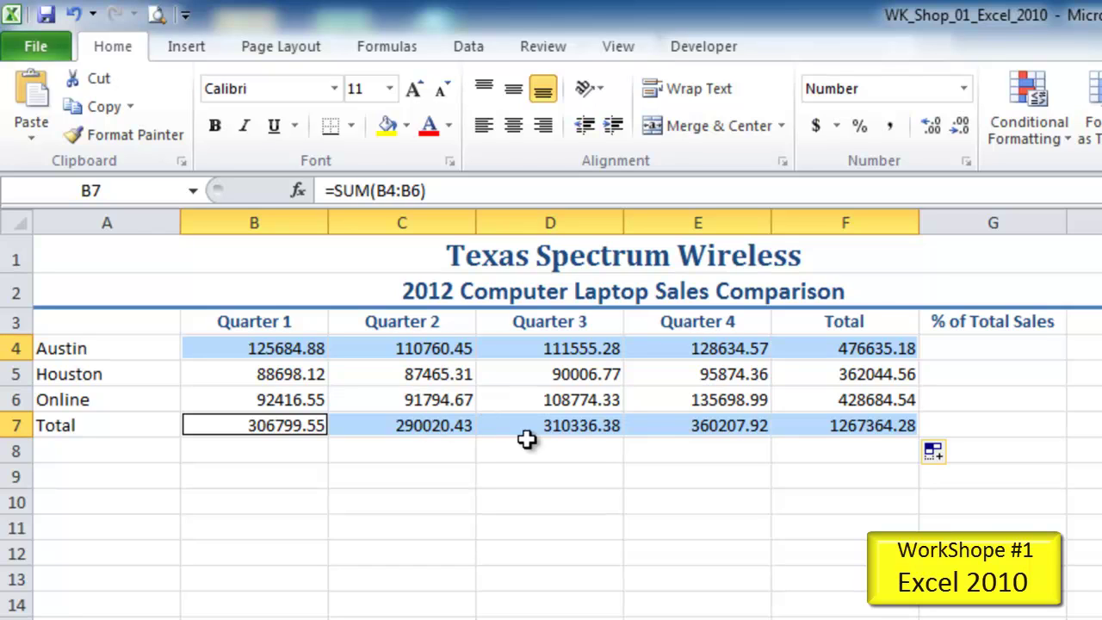
pyautogui.click(295, 352)
pyautogui.moveTo(245, 347); pyautogui.dragTo(831, 353)
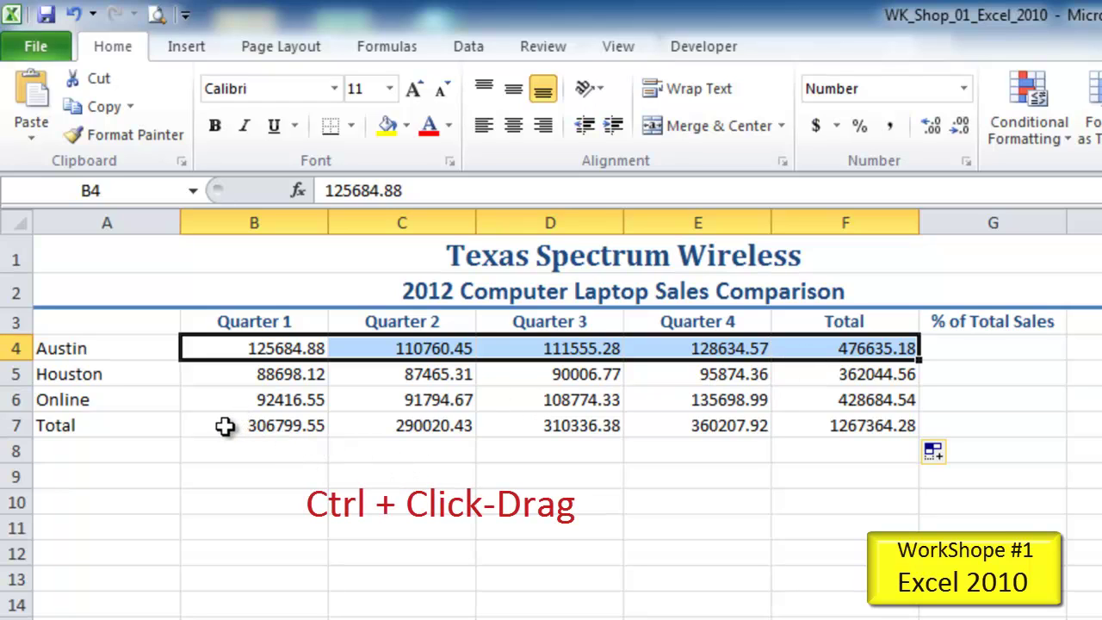
pyautogui.moveTo(224, 426); pyautogui.dragTo(840, 428)
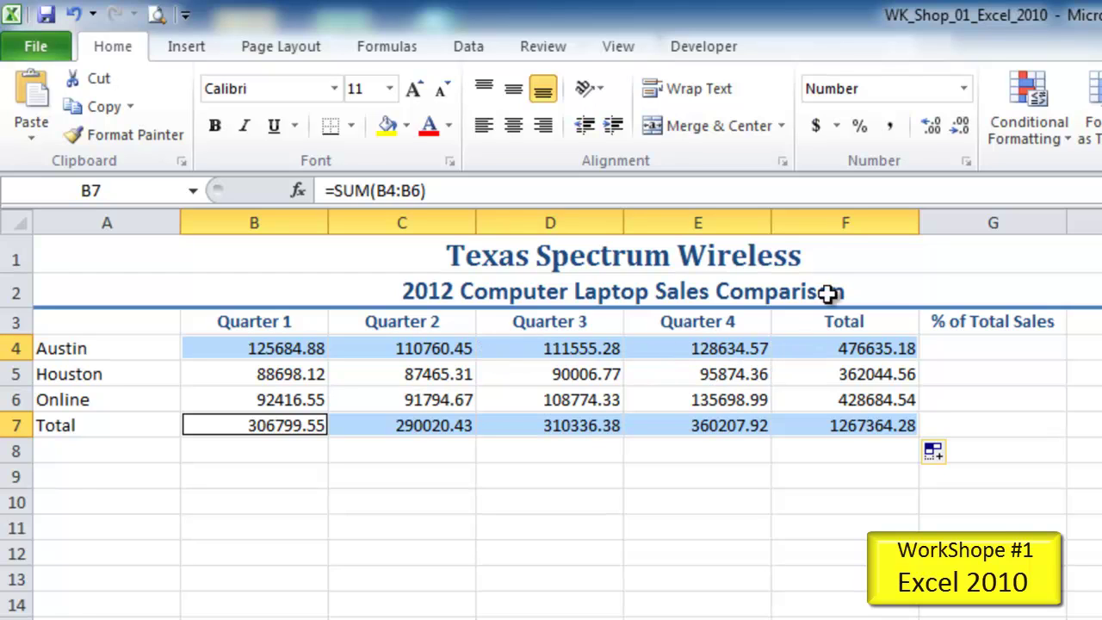
# - Apply dollar Accounting format to rows 4 and 7, and Comma Style to Houston/Online B5:F6
pyautogui.click(816, 125)
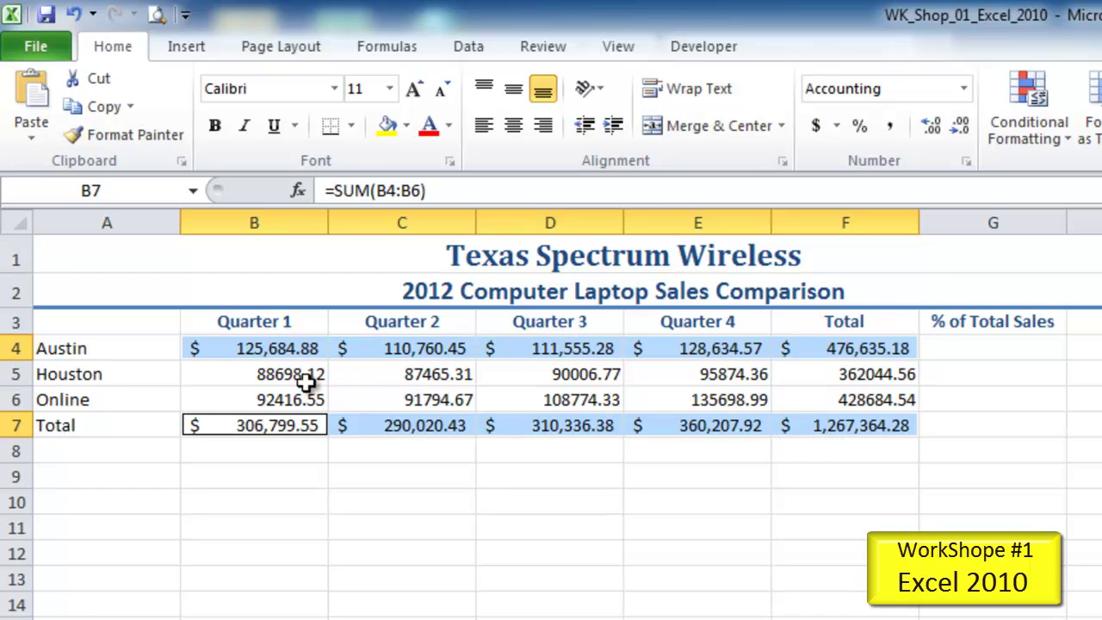
pyautogui.click(227, 376)
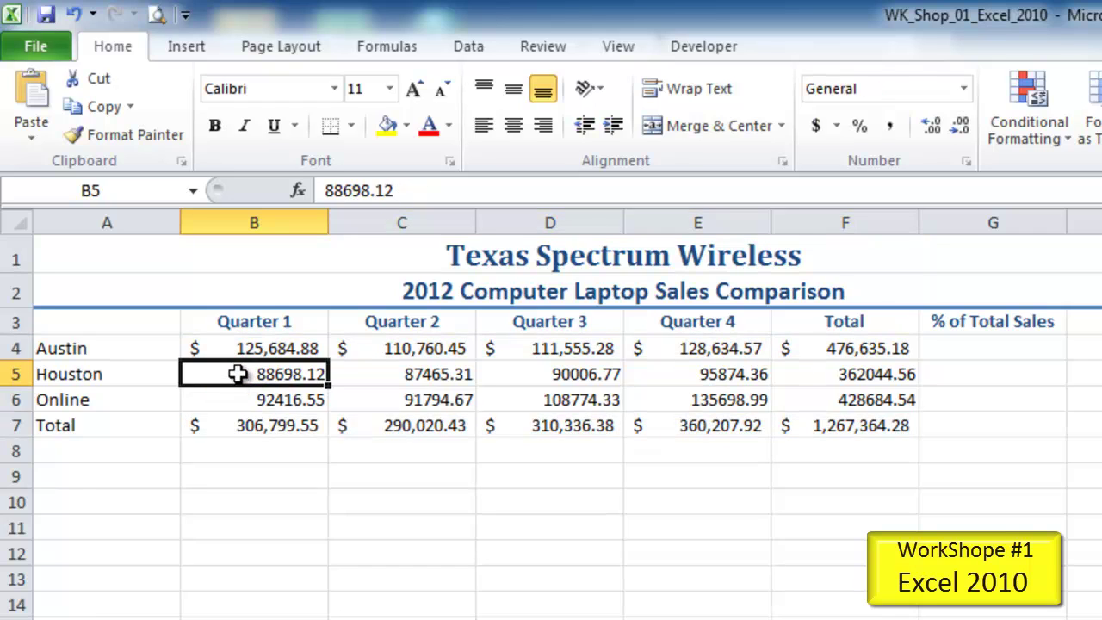
pyautogui.moveTo(237, 374); pyautogui.dragTo(822, 398)
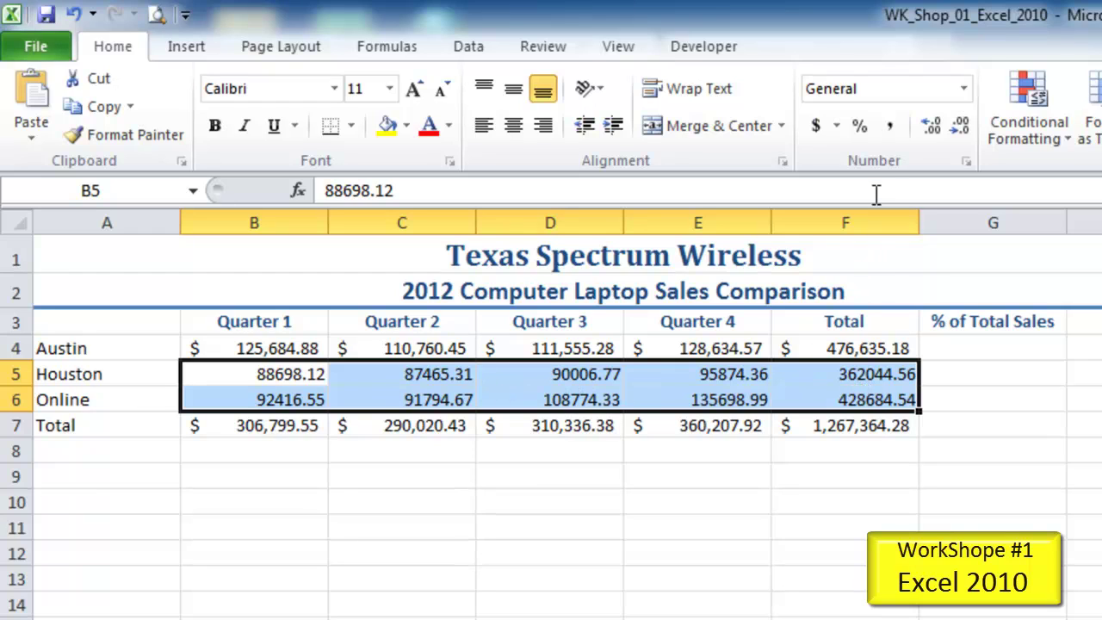
pyautogui.click(890, 129)
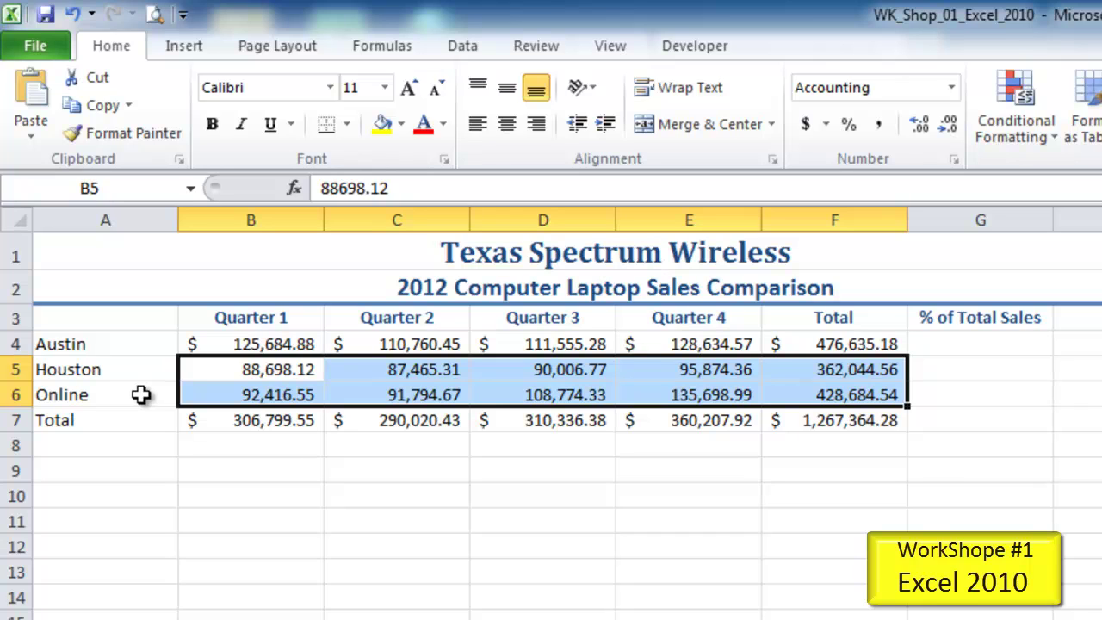
pyautogui.click(79, 395)
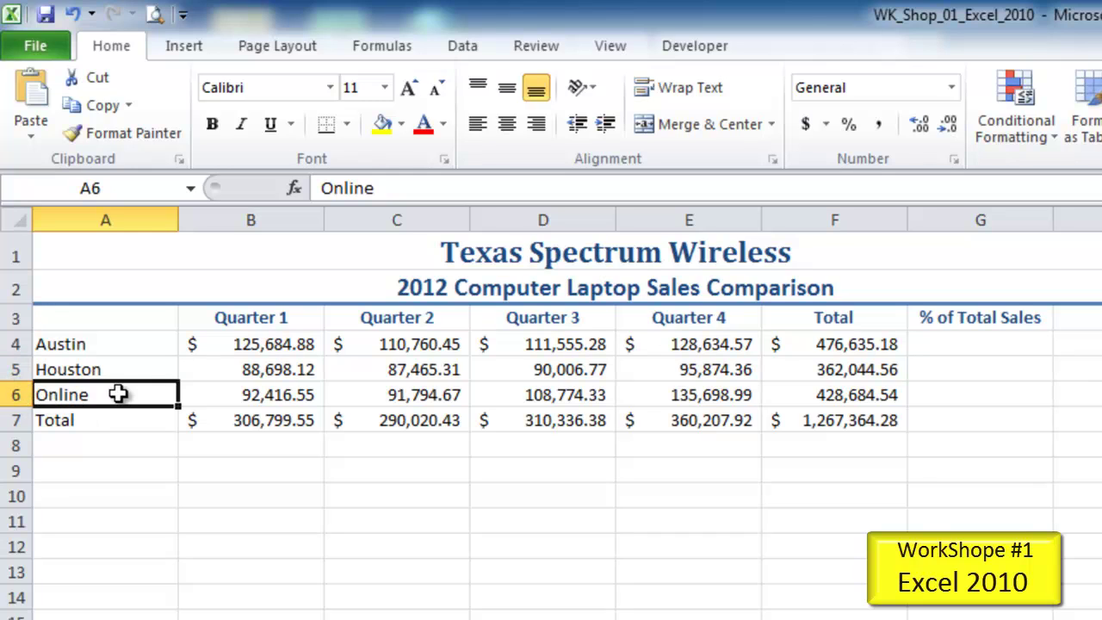
# - Select the entire Online row 6 by its header and open its right-click menu
pyautogui.click(57, 368)
pyautogui.click(105, 401)
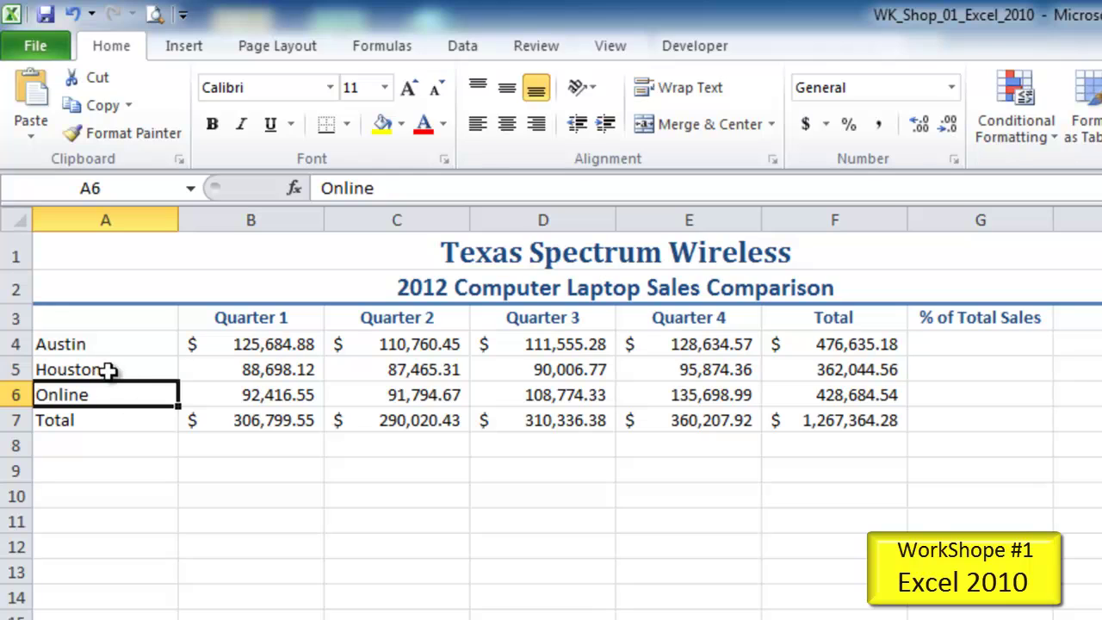
pyautogui.click(19, 394)
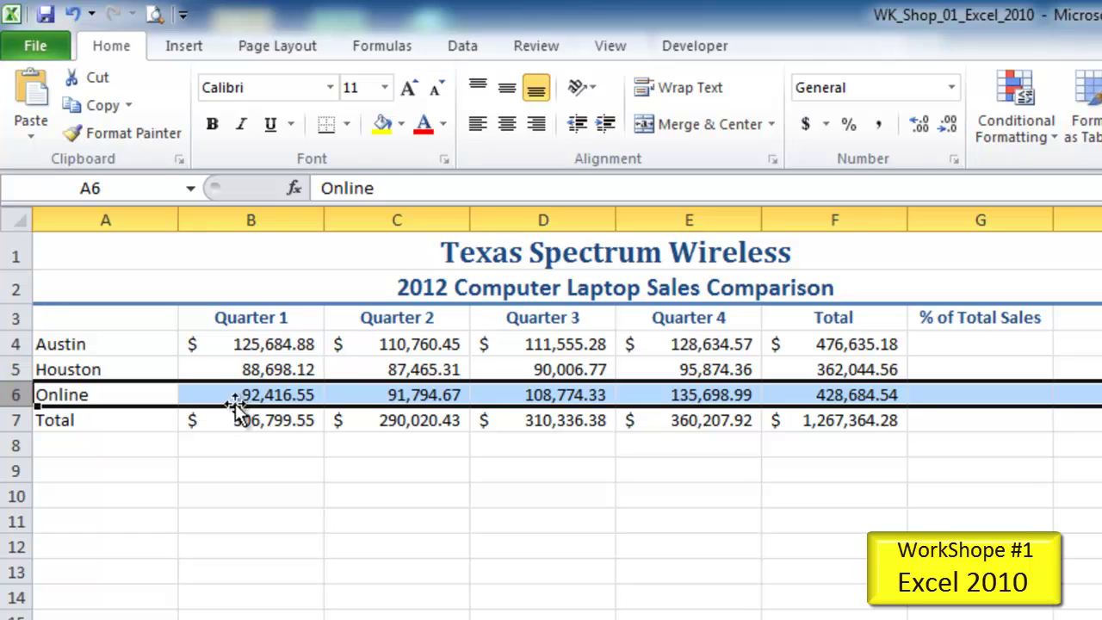
pyautogui.click(15, 317)
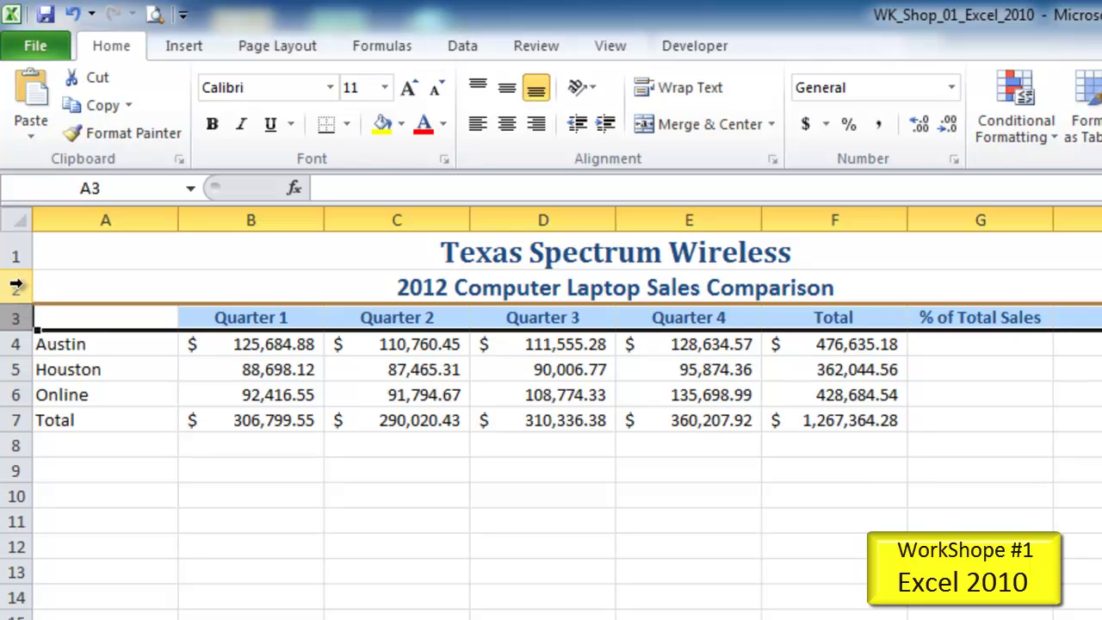
pyautogui.click(16, 395)
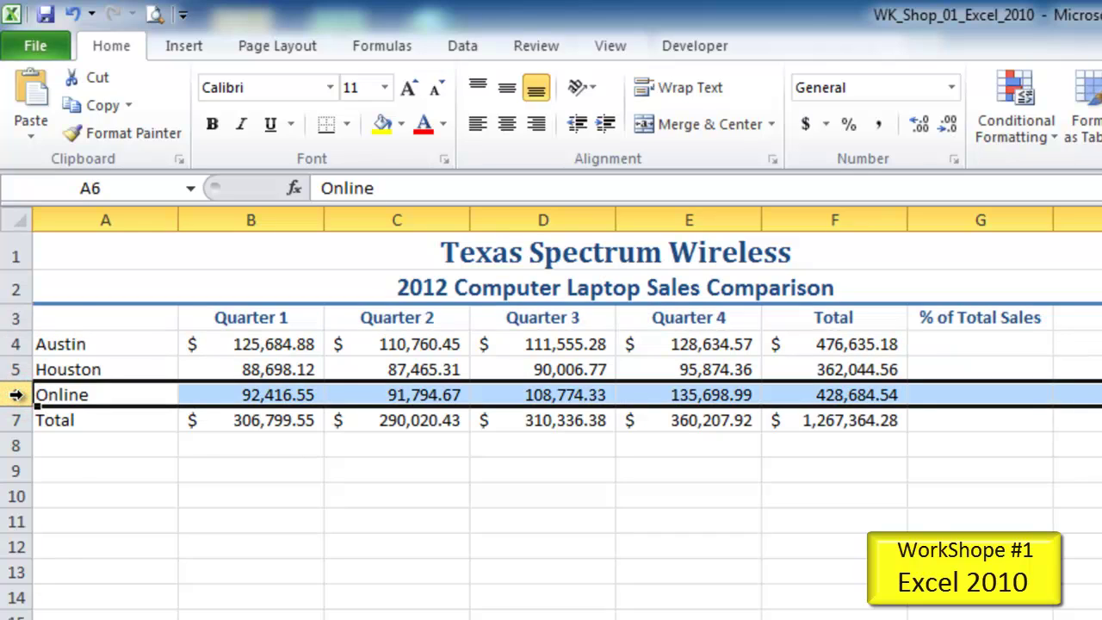
pyautogui.rightClick(16, 394)
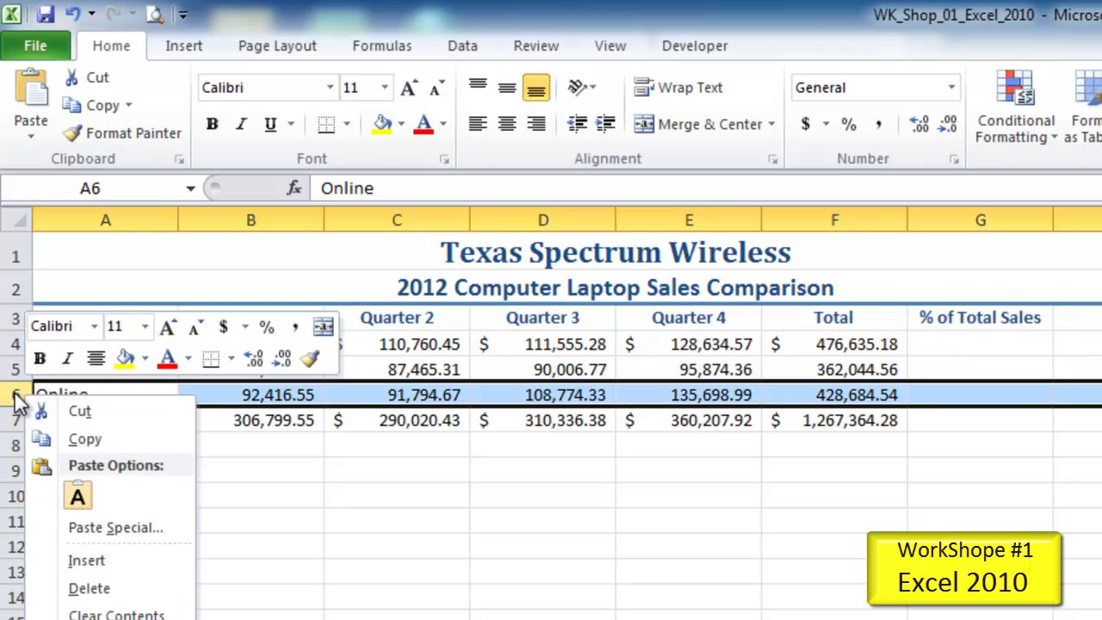
pyautogui.click(104, 560)
pyautogui.click(121, 394)
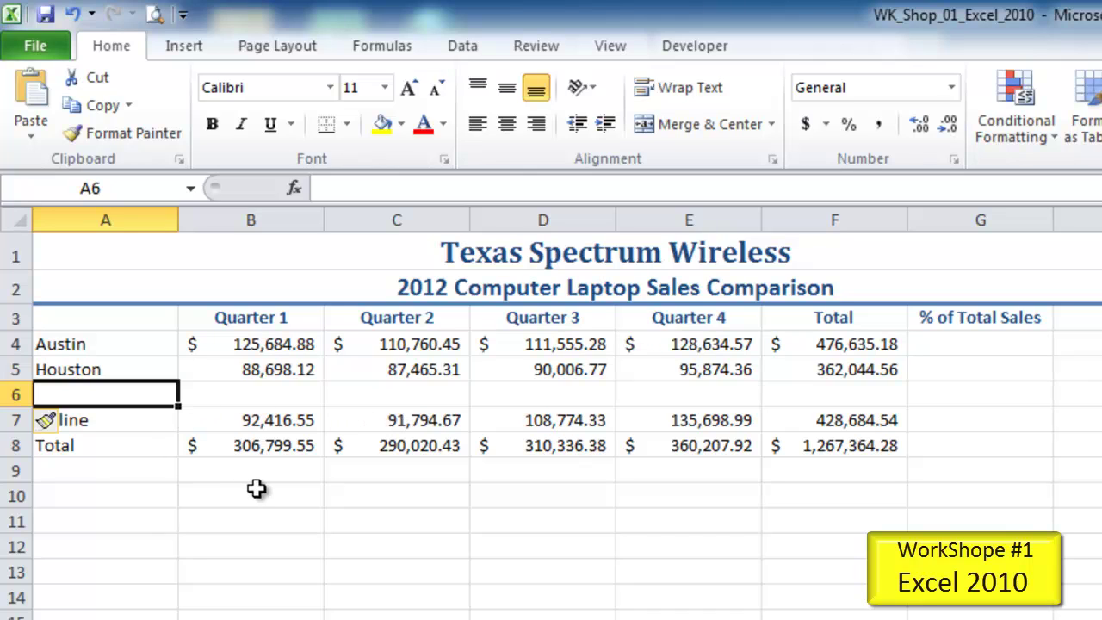
pyautogui.write('Dallas')
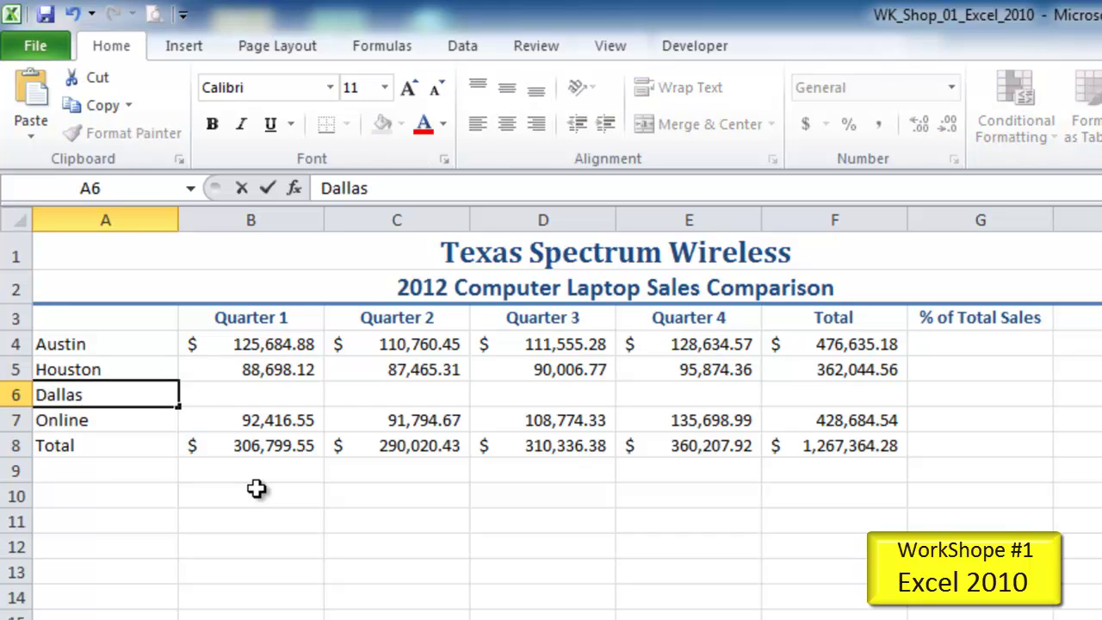
pyautogui.press('Tab')
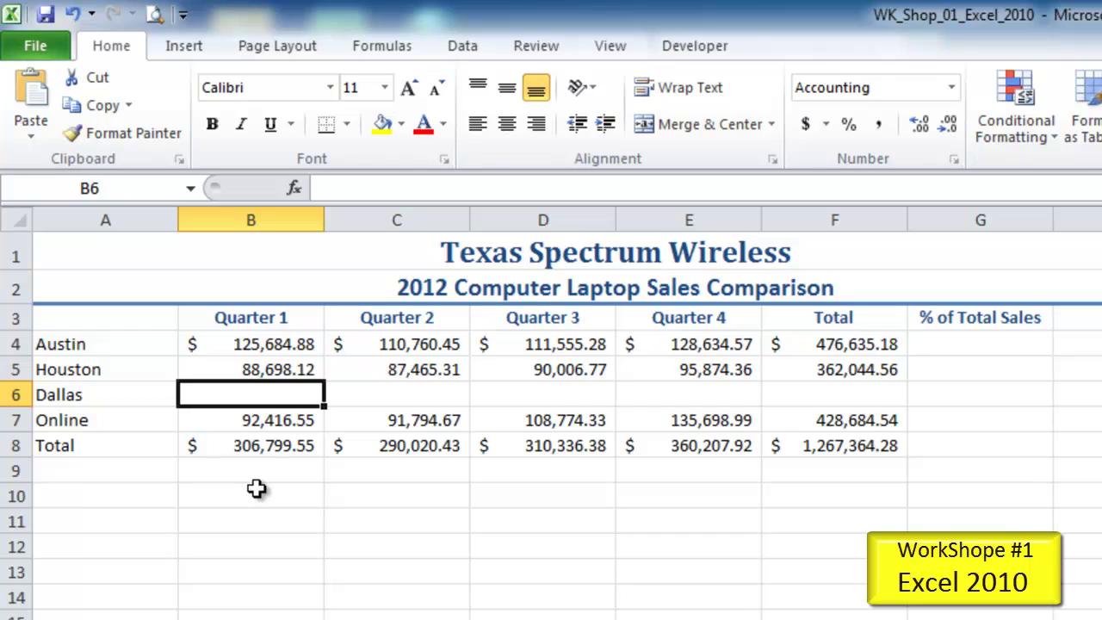
pyautogui.write('105985.12')
pyautogui.press('Tab')
pyautogui.write('98674.38')
pyautogui.press('Tab')
pyautogui.write('100548.22')
pyautogui.press('Tab')
pyautogui.write('106222.17')
pyautogui.press('Tab')
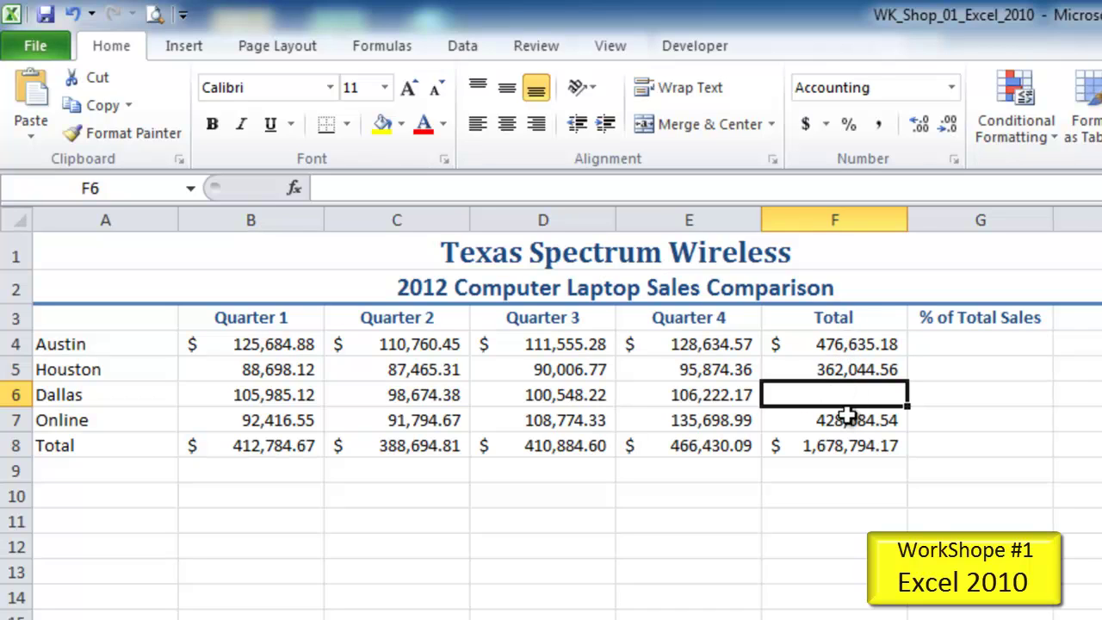
pyautogui.click(856, 369)
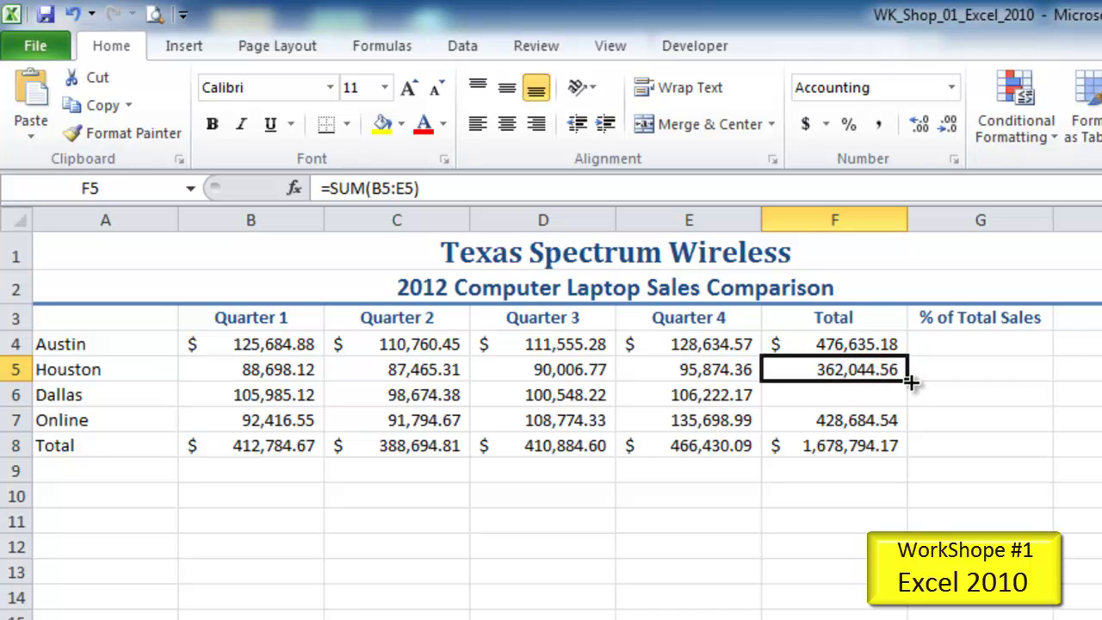
pyautogui.moveTo(908, 383); pyautogui.dragTo(906, 406)
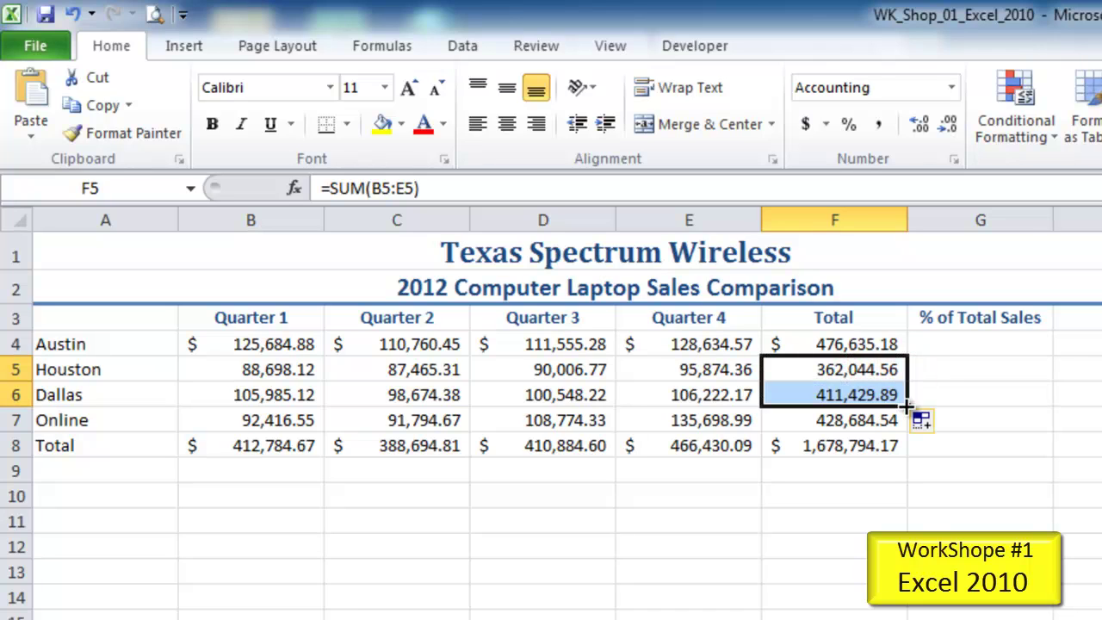
pyautogui.click(831, 394)
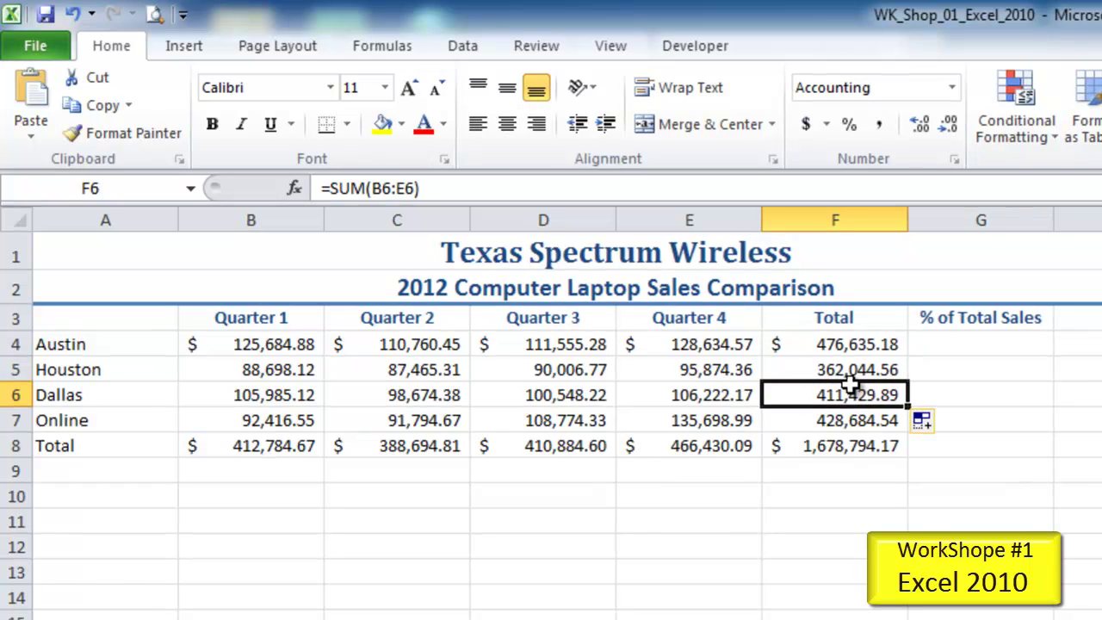
pyautogui.press('Up')
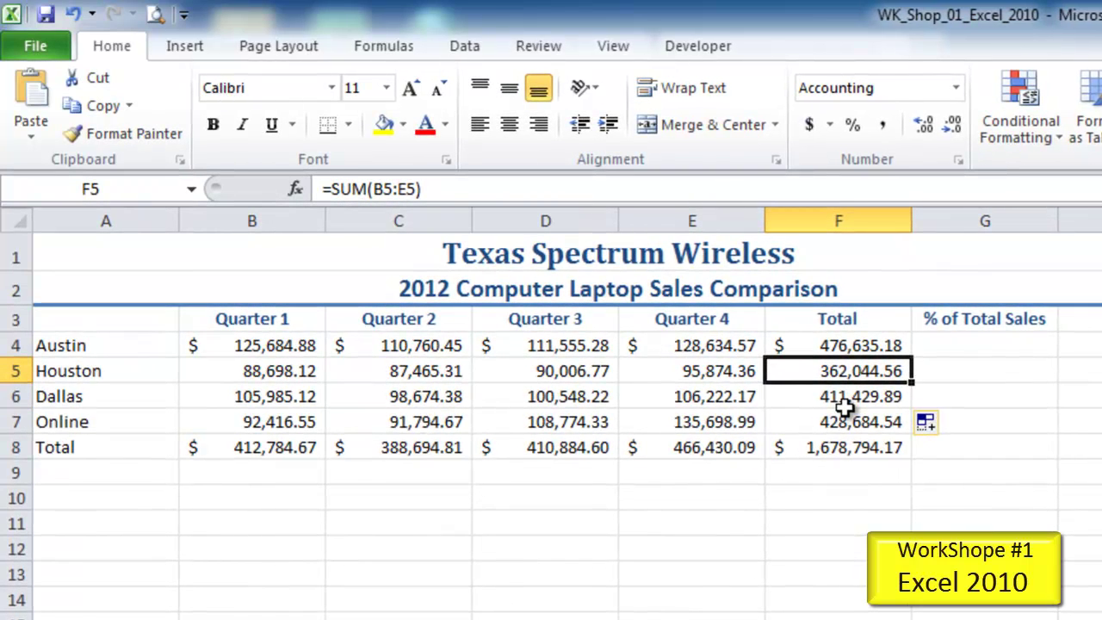
pyautogui.click(959, 352)
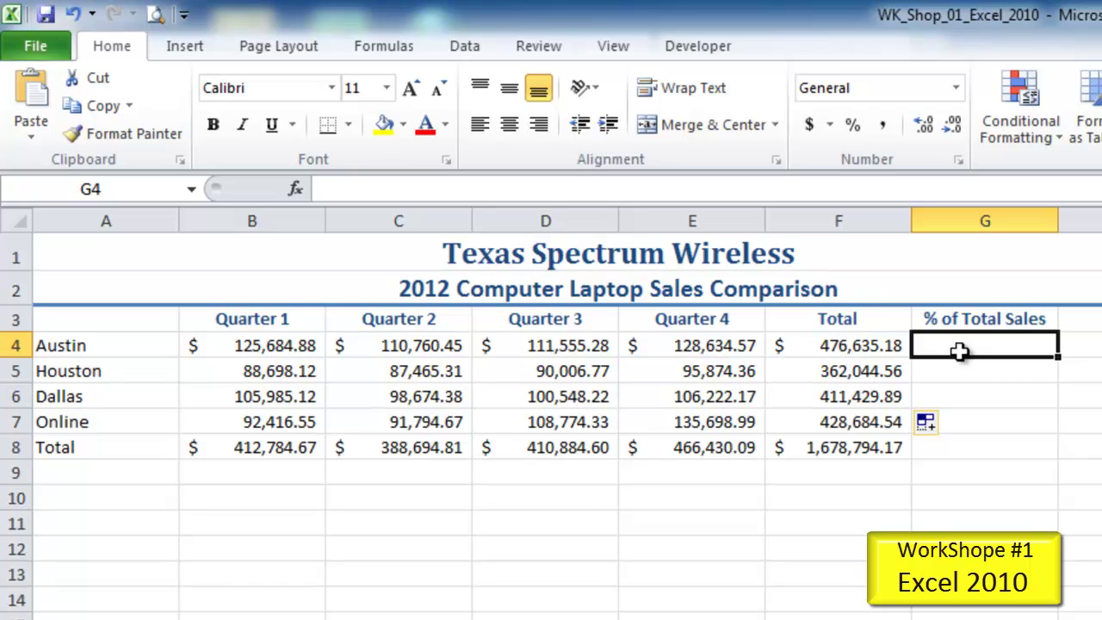
# - Enter =F4/F8 in G4, then reopen the formula with the cursor on F8
pyautogui.write('=')
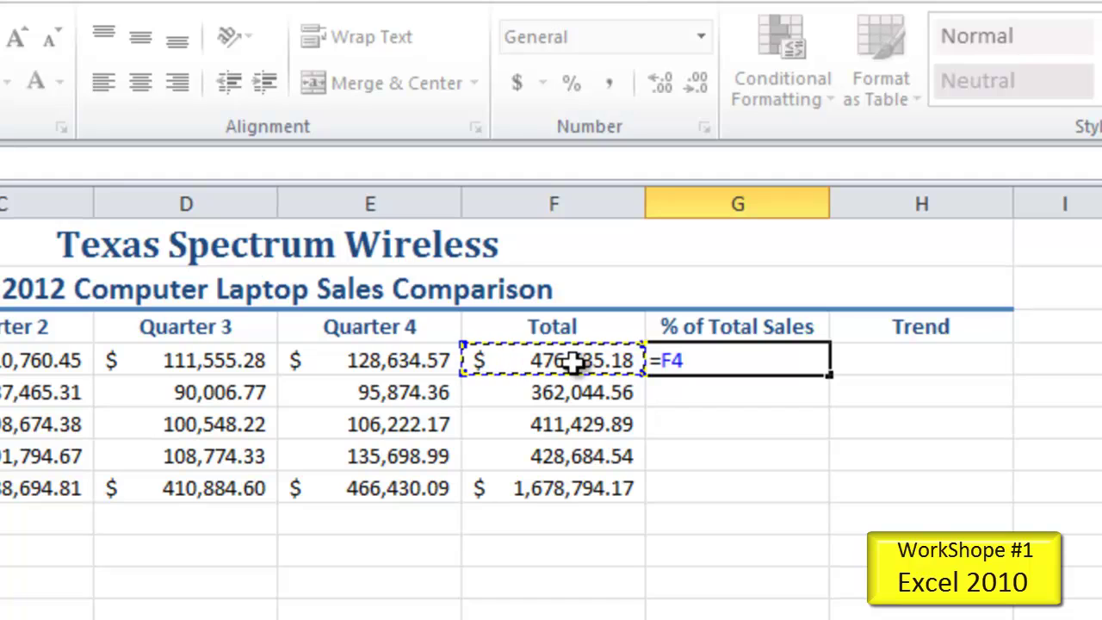
pyautogui.write('/')
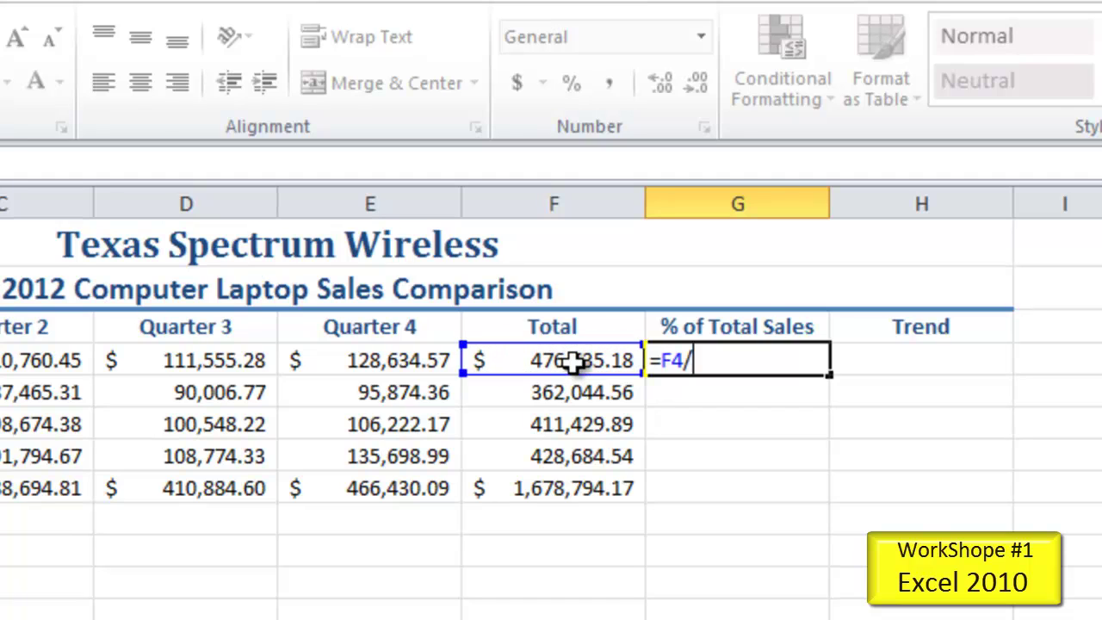
pyautogui.click(562, 489)
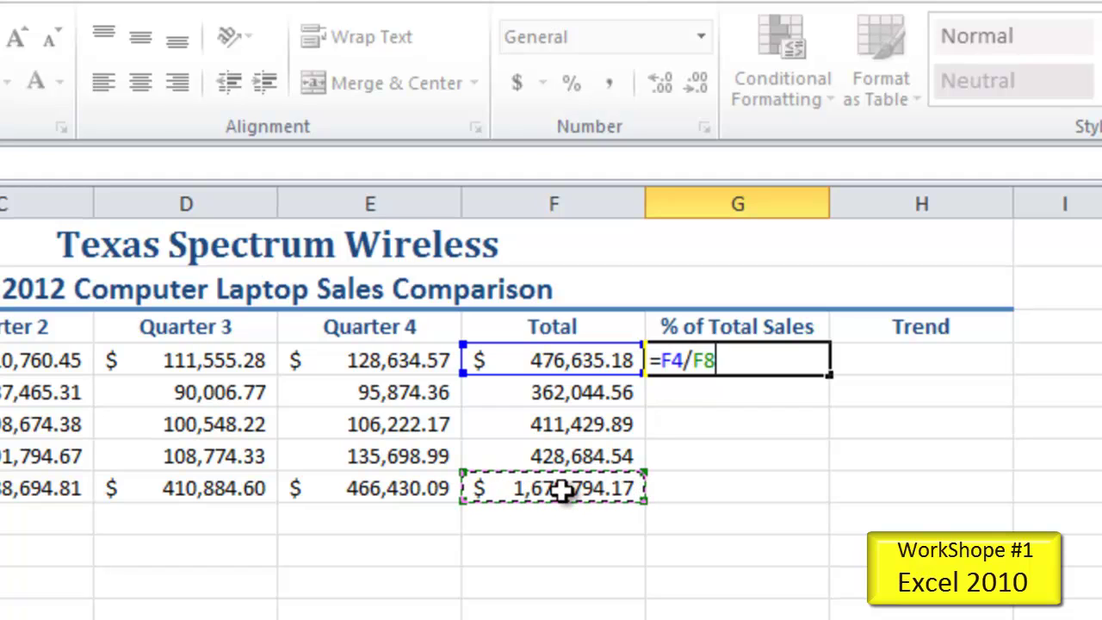
pyautogui.press('Return')
pyautogui.click(721, 362)
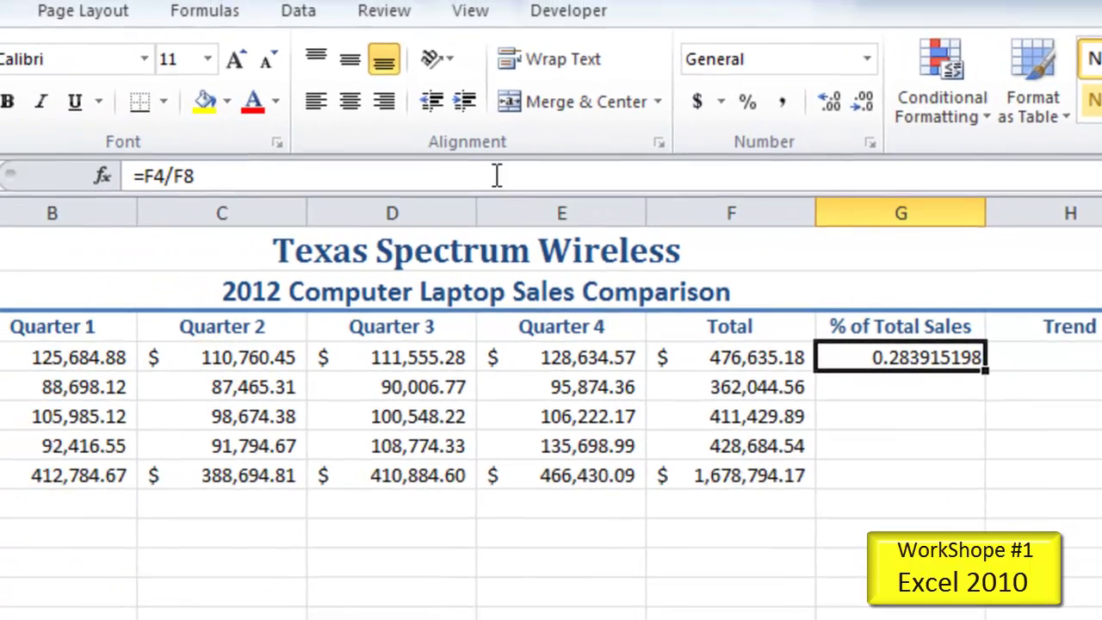
pyautogui.click(267, 164)
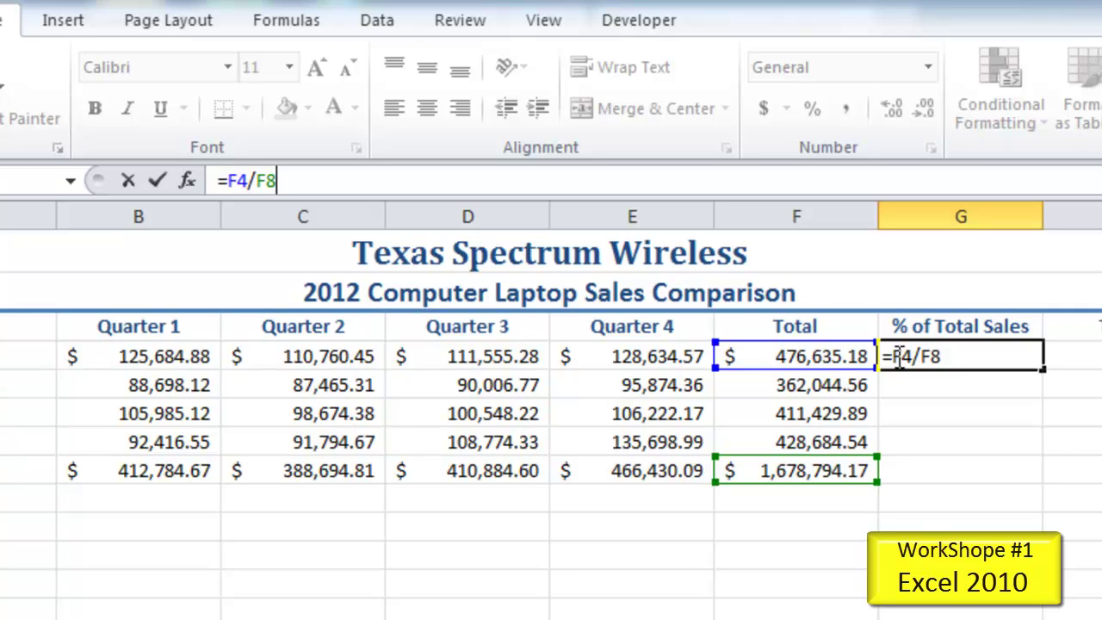
pyautogui.click(824, 484)
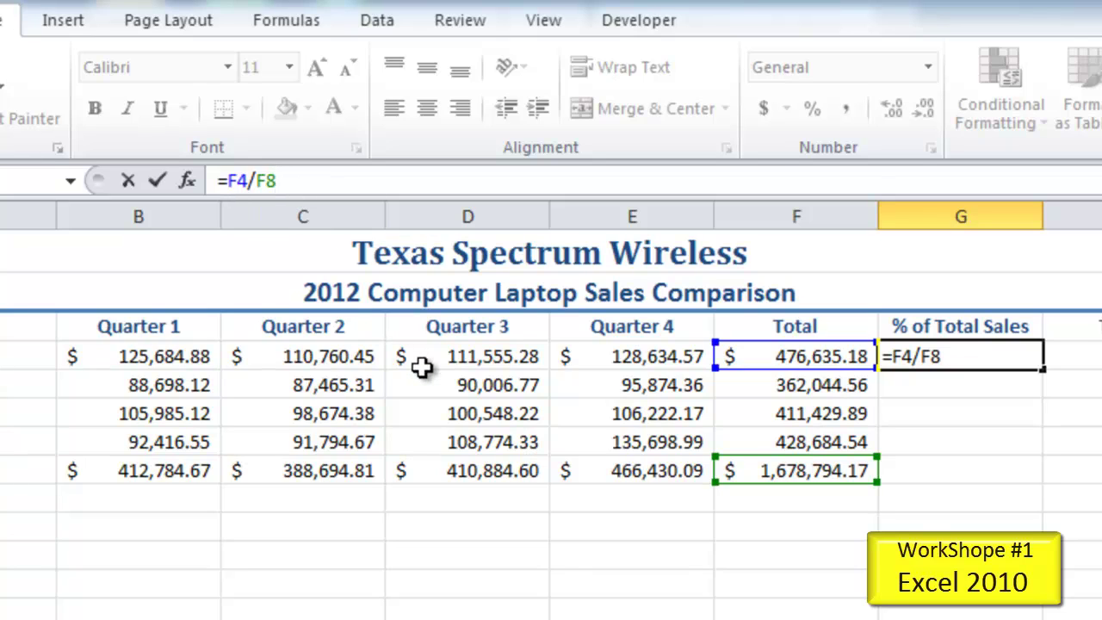
# - Change G4 to =F4/$F$8, fill it down to G7, and check the copied formulas
pyautogui.press('F4')
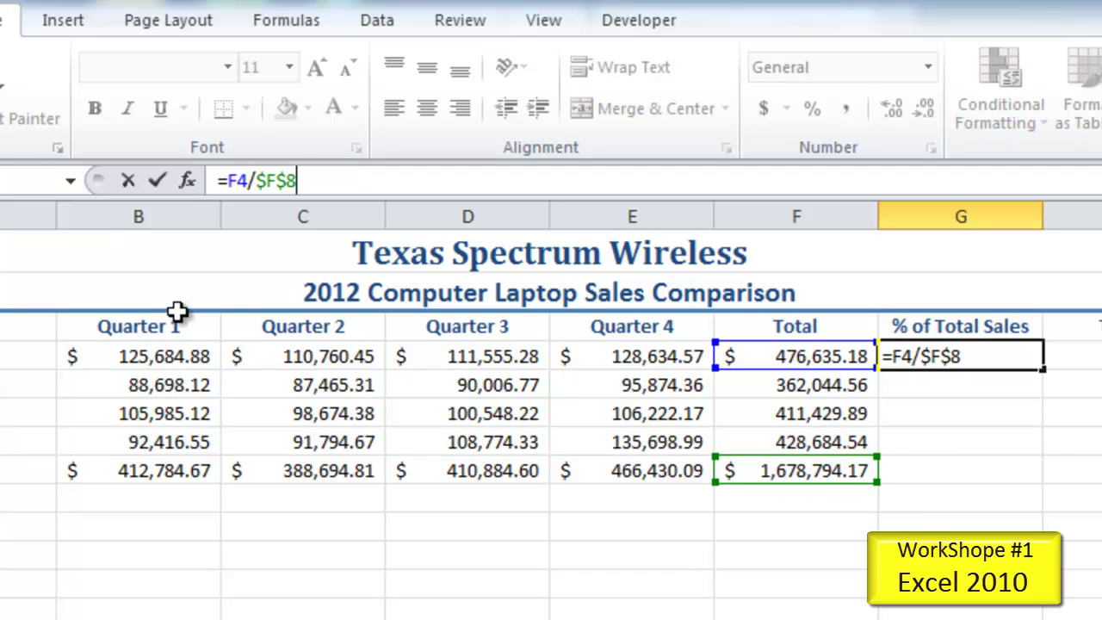
pyautogui.click(159, 180)
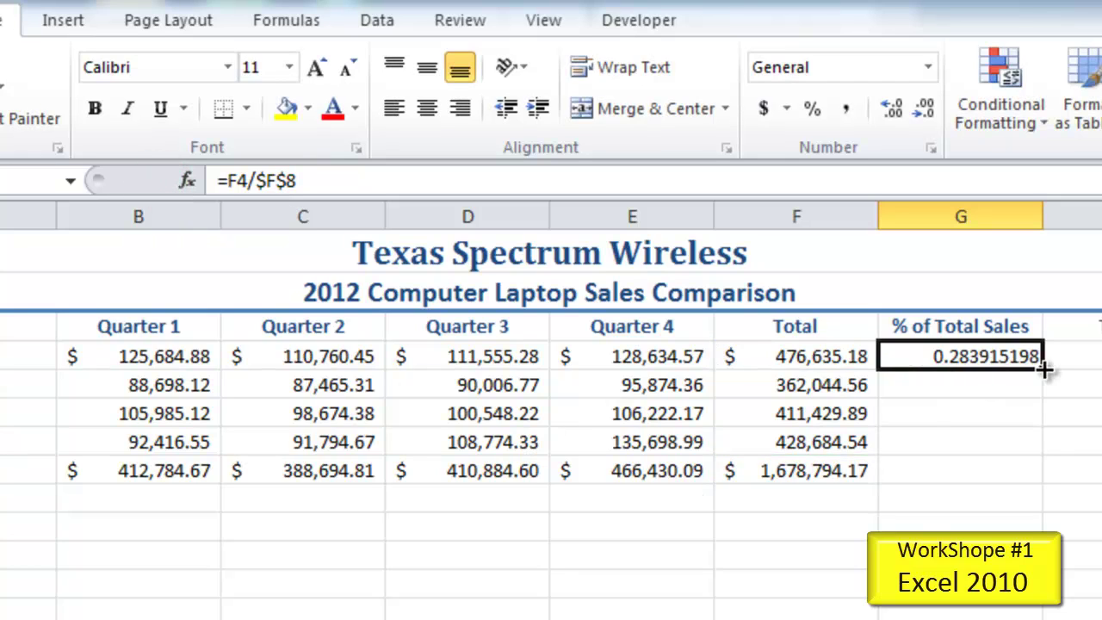
pyautogui.moveTo(1045, 365); pyautogui.dragTo(1040, 453)
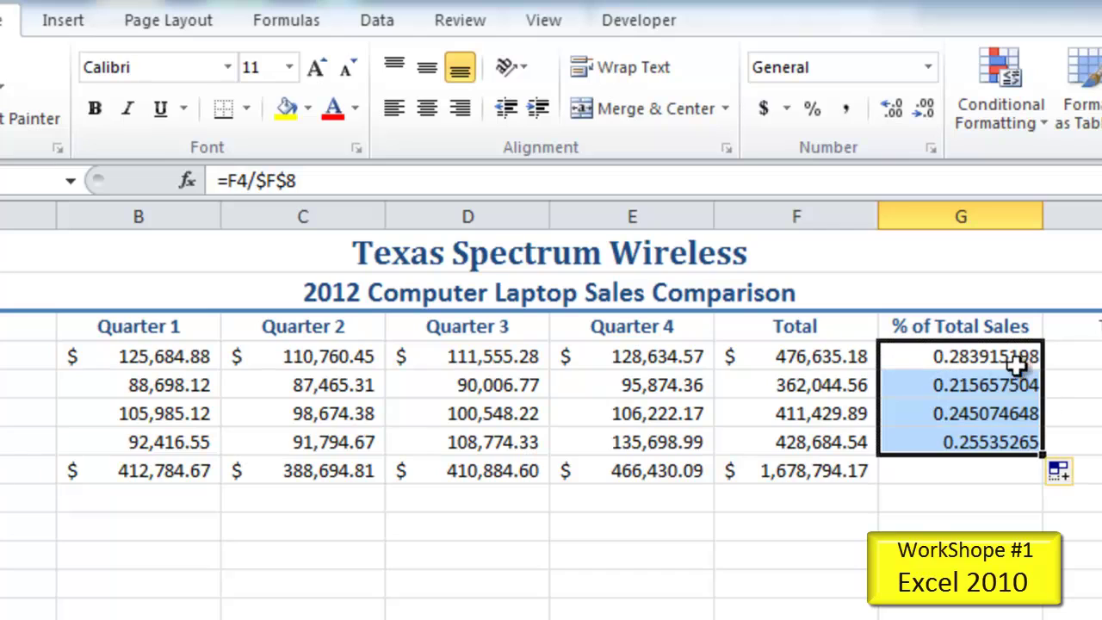
pyautogui.click(990, 441)
pyautogui.click(990, 413)
pyautogui.click(995, 388)
pyautogui.click(989, 414)
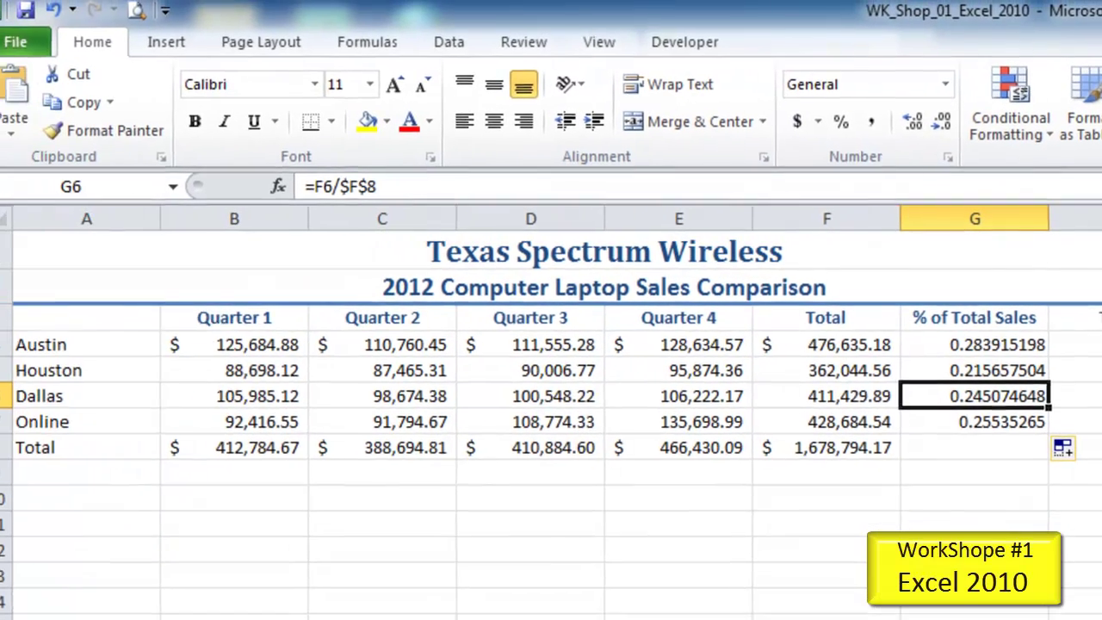
# - Select the Trend cells H4:H7 and switch to the Insert ribbon
pyautogui.click(1097, 356)
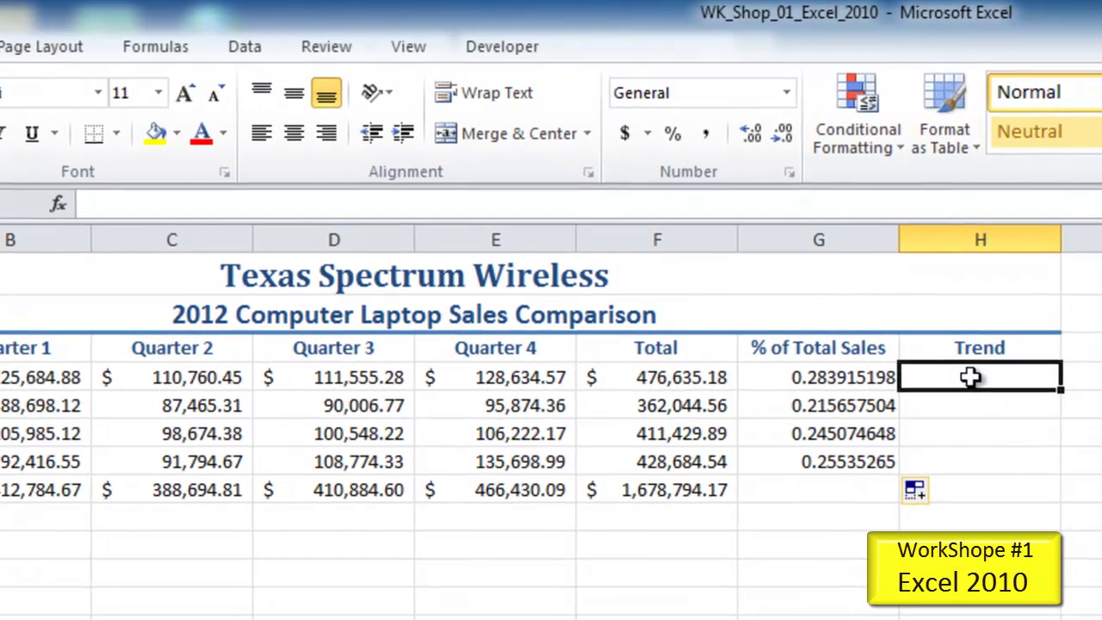
pyautogui.moveTo(971, 377); pyautogui.dragTo(970, 452)
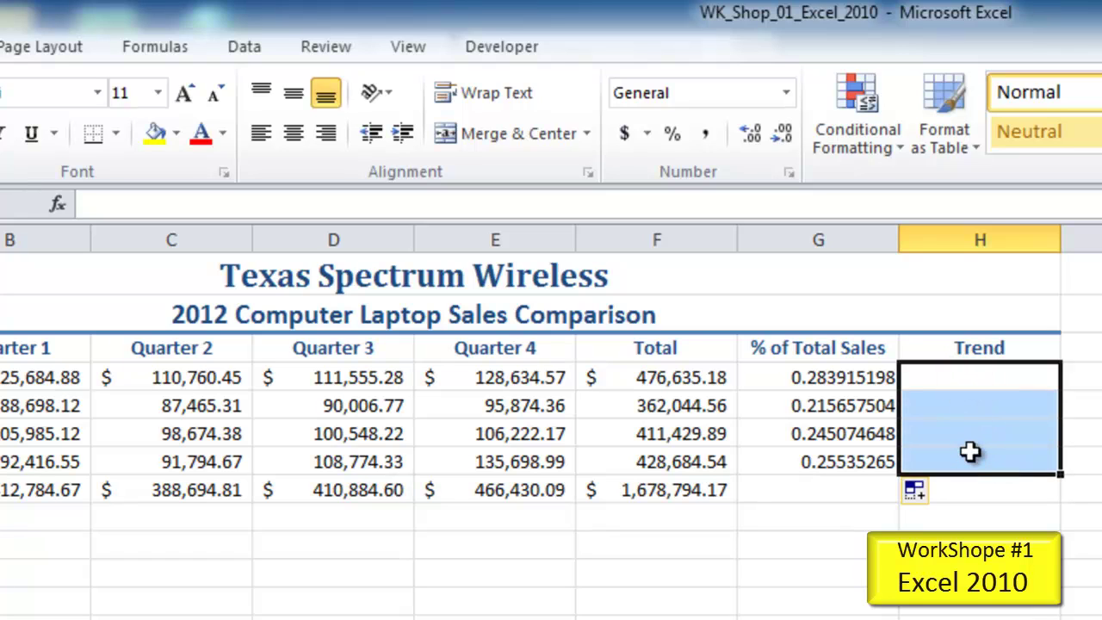
pyautogui.moveTo(947, 376); pyautogui.dragTo(959, 453)
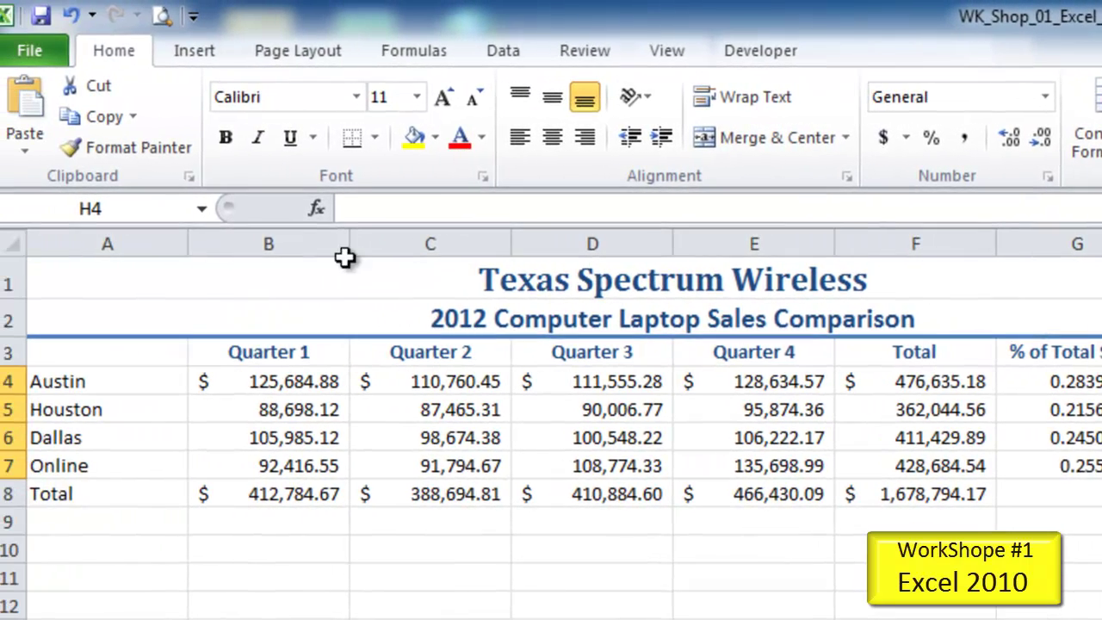
pyautogui.click(207, 52)
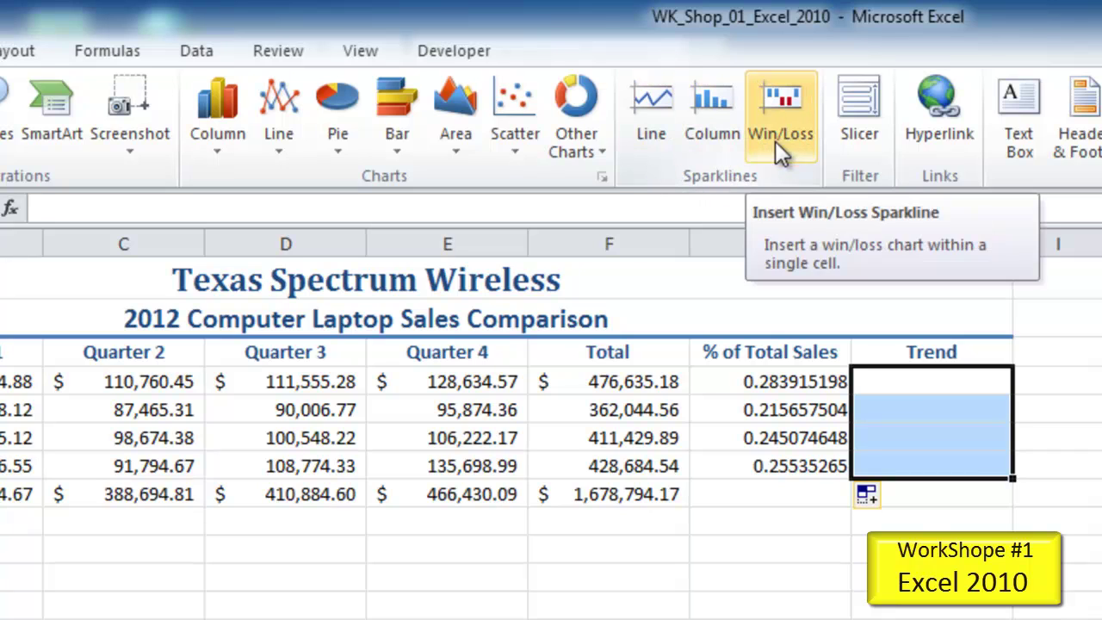
# - Insert line sparklines with data range B4:E7 into location $H$4:$H$7
pyautogui.click(327, 139)
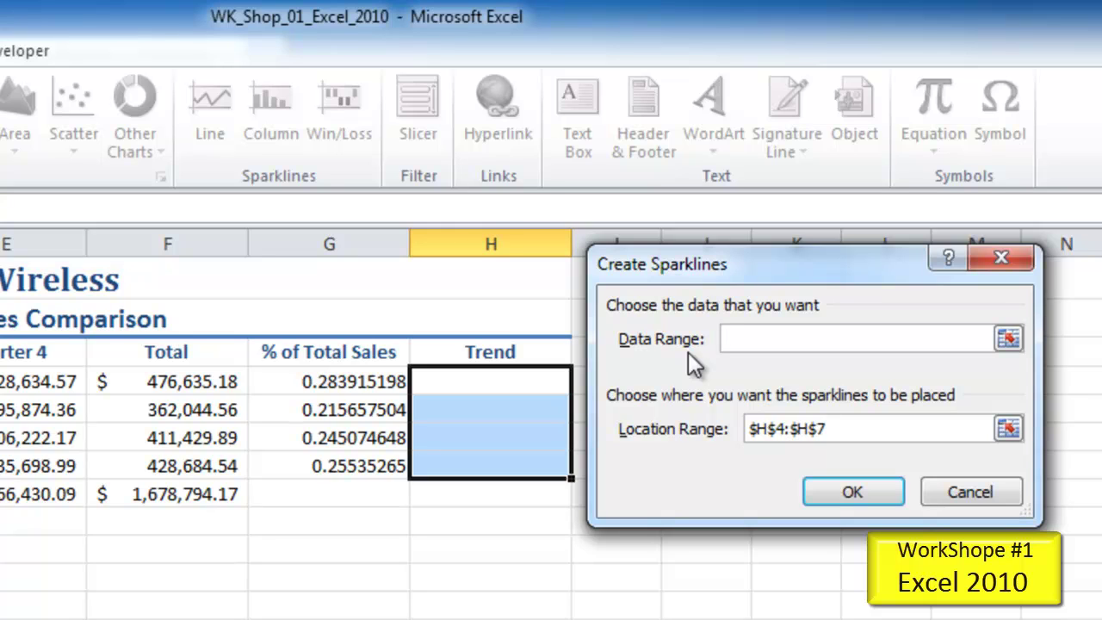
pyautogui.write('b4:e7')
pyautogui.press('Tab')
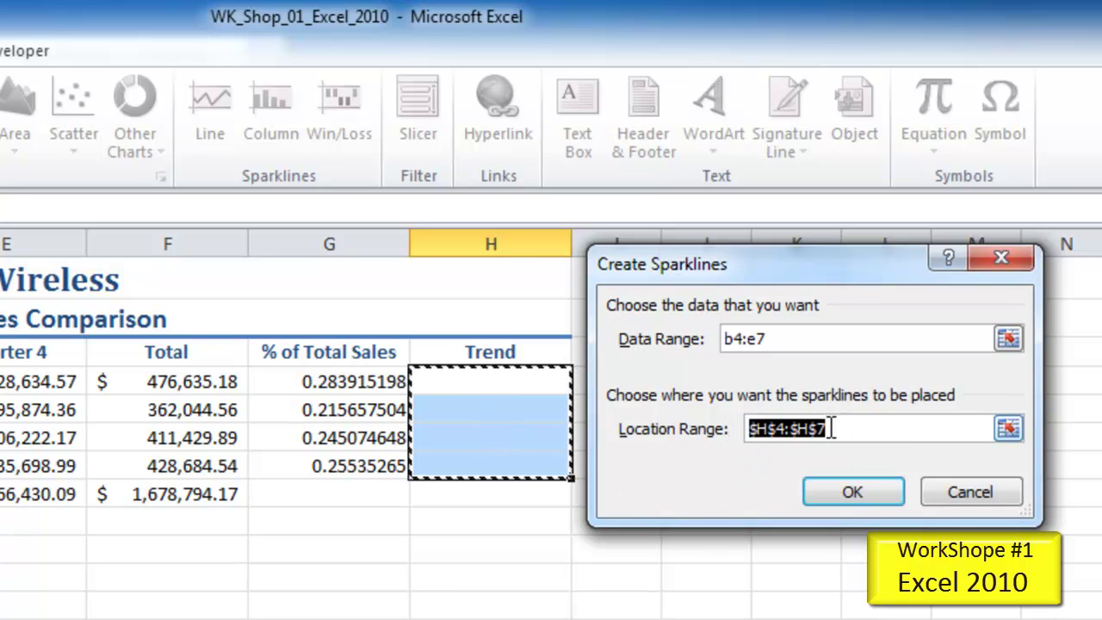
pyautogui.click(860, 490)
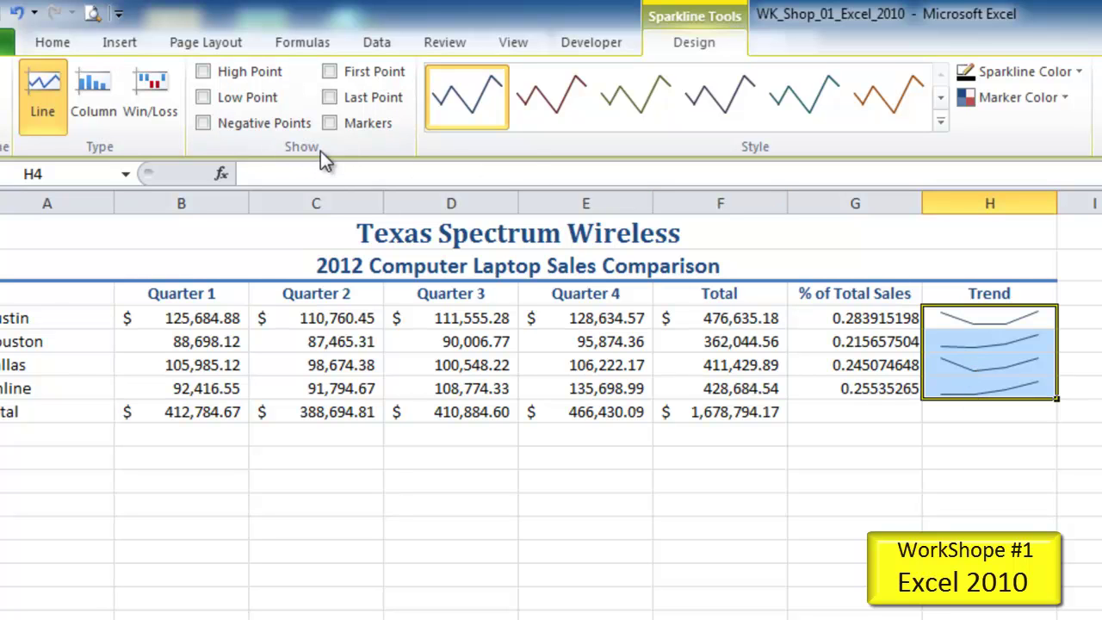
# - Turn on sparkline markers and apply the Sparkline Style Accent 2, Darker 25% style
pyautogui.click(329, 123)
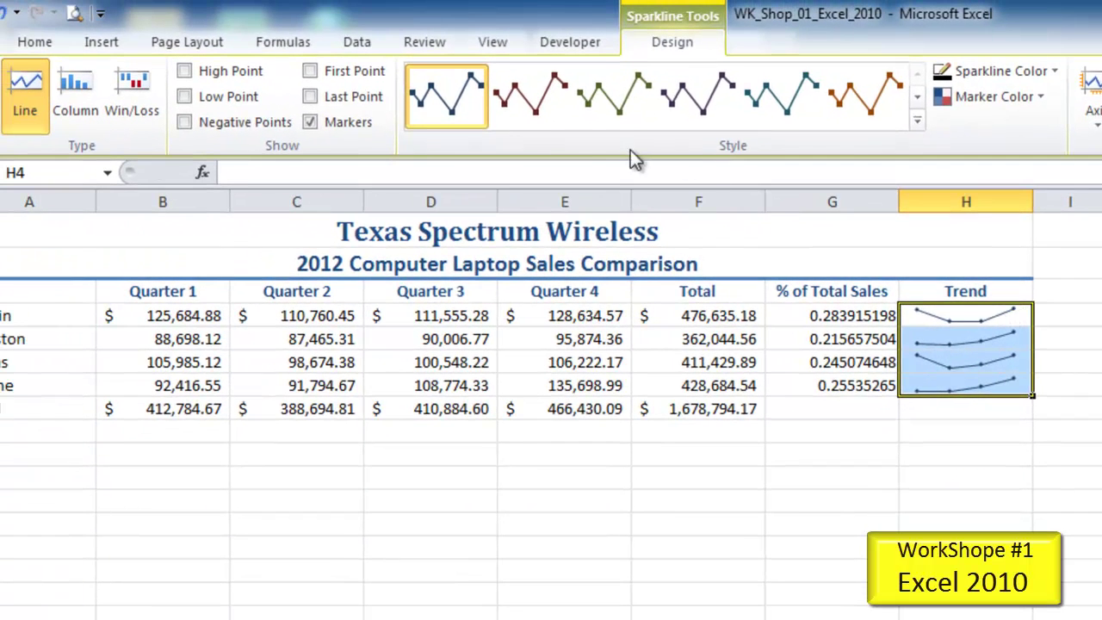
pyautogui.click(920, 123)
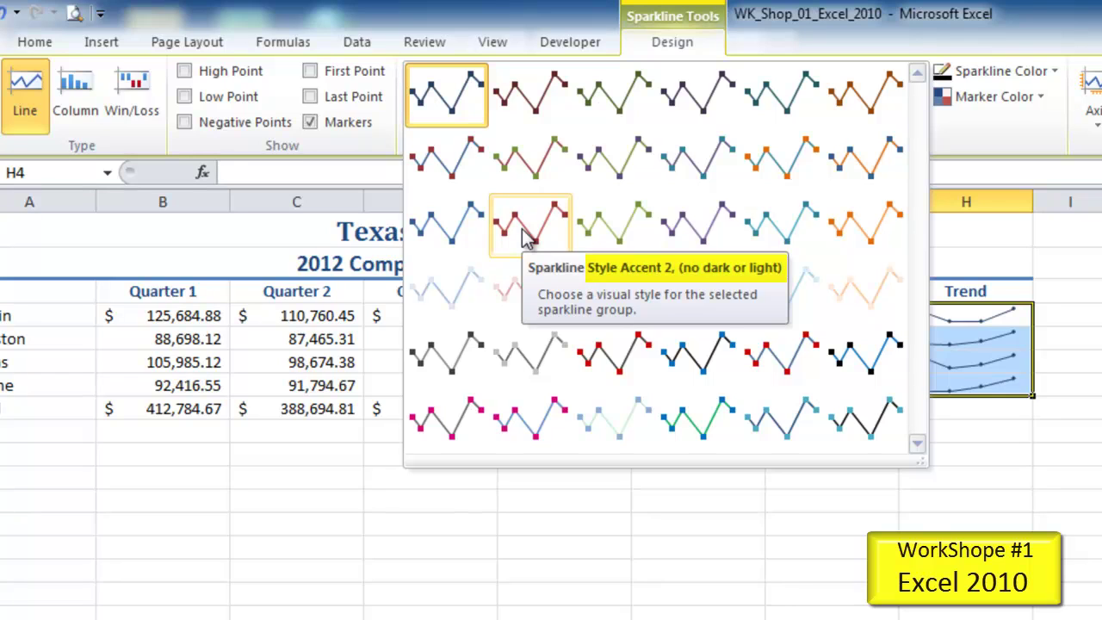
pyautogui.click(534, 169)
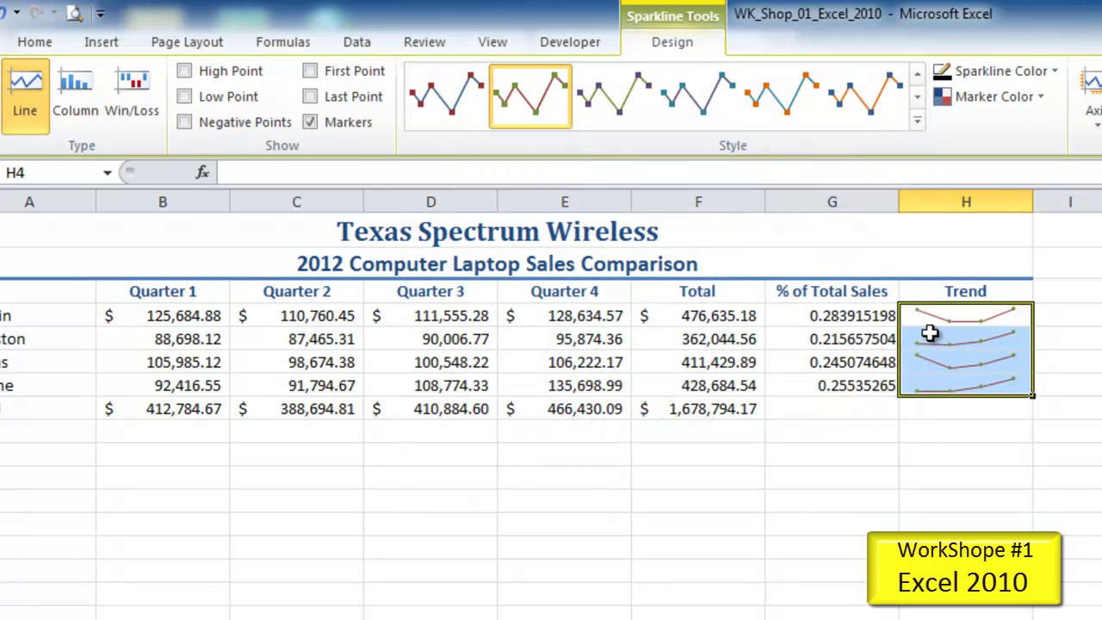